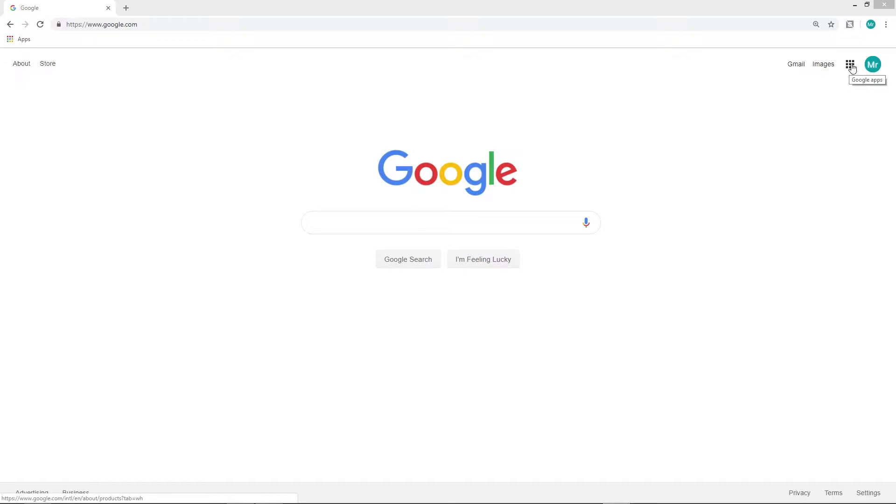
# Step: Open the Typing Data spreadsheet in Google Sheets and make column C slightly wider
pyautogui.click(850, 66)
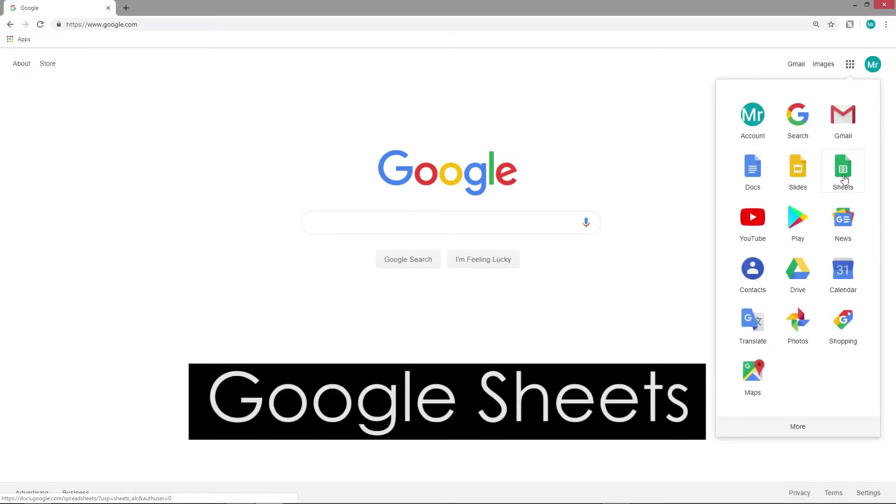
pyautogui.click(845, 179)
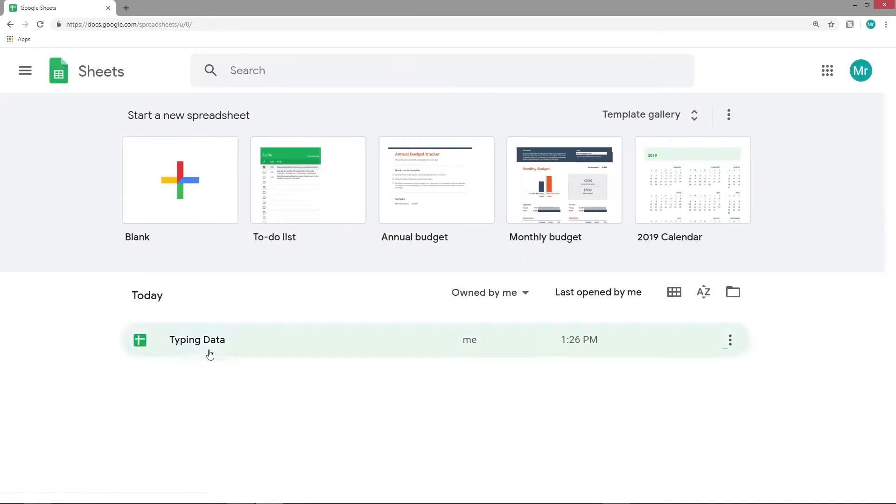
pyautogui.click(200, 343)
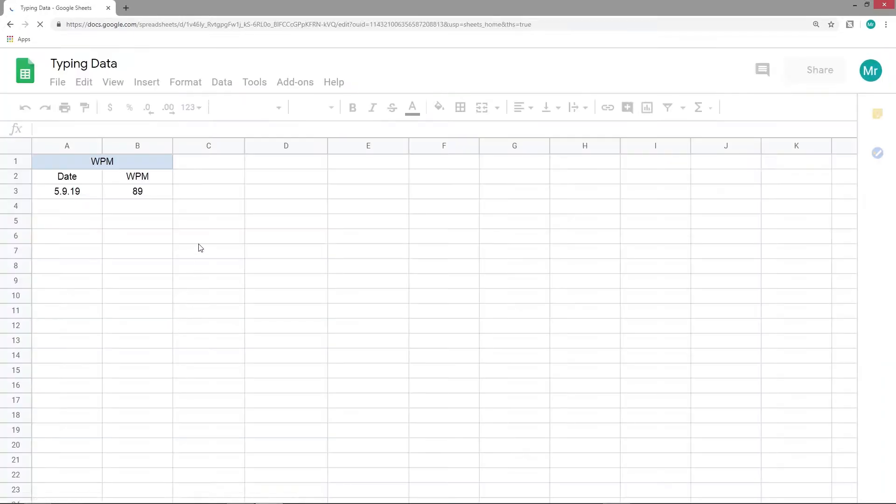
pyautogui.moveTo(245, 149)
pyautogui.mouseDown()
pyautogui.moveTo(188, 149)
pyautogui.moveTo(246, 150)
pyautogui.mouseUp()
pyautogui.click(242, 162)
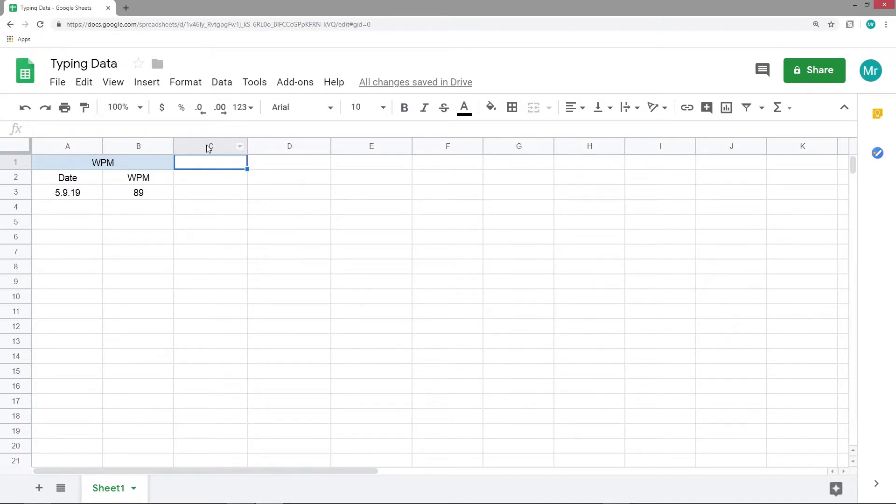
# Step: Narrow column C into a thin strip filled dark red, then select D1:E1
pyautogui.moveTo(247, 149); pyautogui.dragTo(185, 150)
pyautogui.click(180, 150)
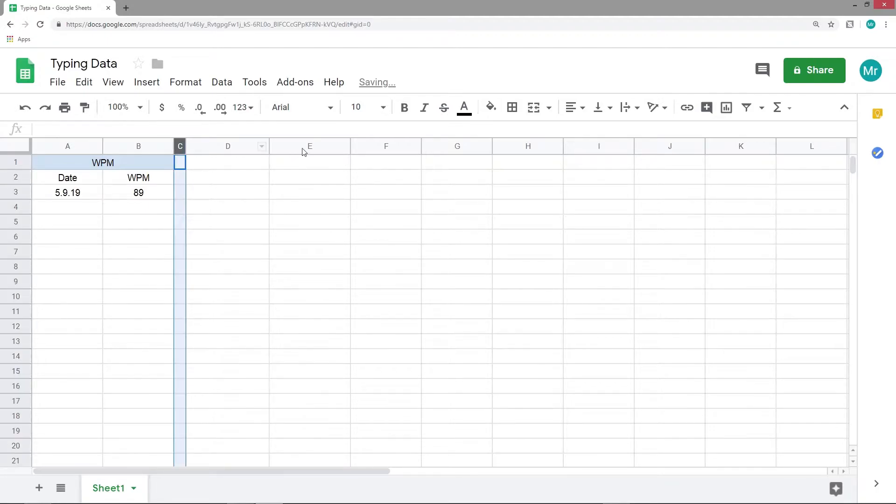
pyautogui.click(492, 107)
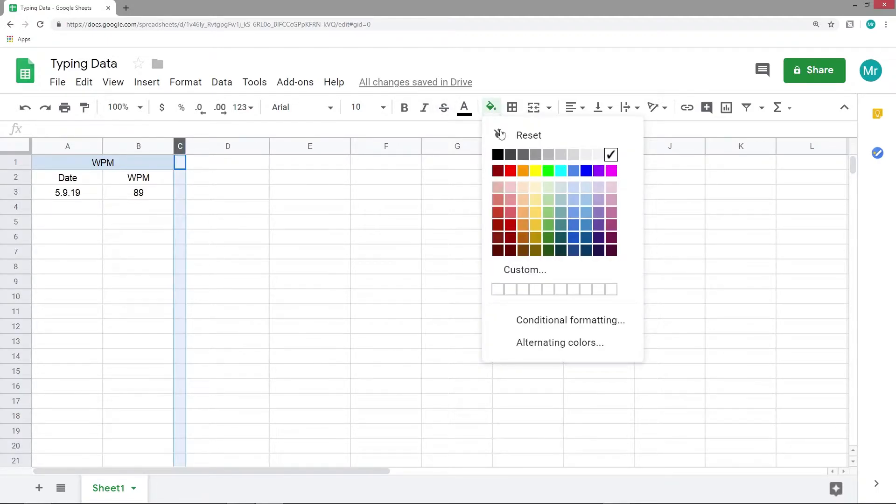
pyautogui.click(497, 171)
pyautogui.click(205, 168)
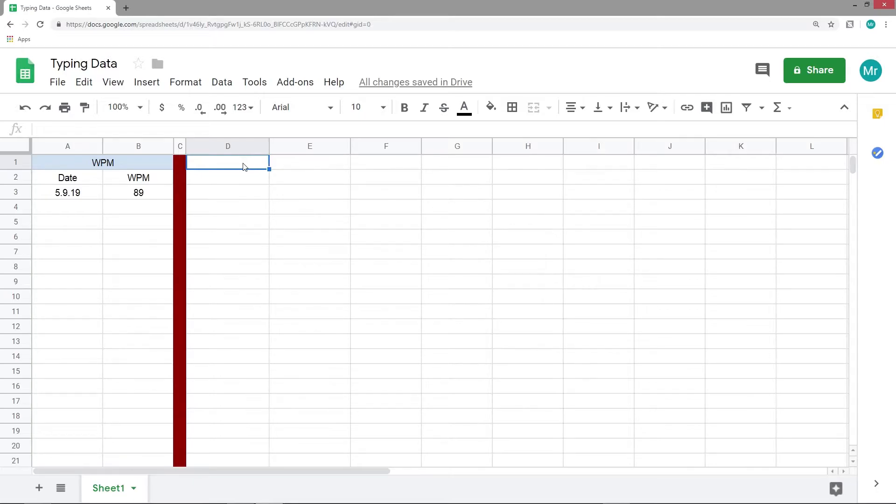
pyautogui.moveTo(241, 164); pyautogui.dragTo(294, 166)
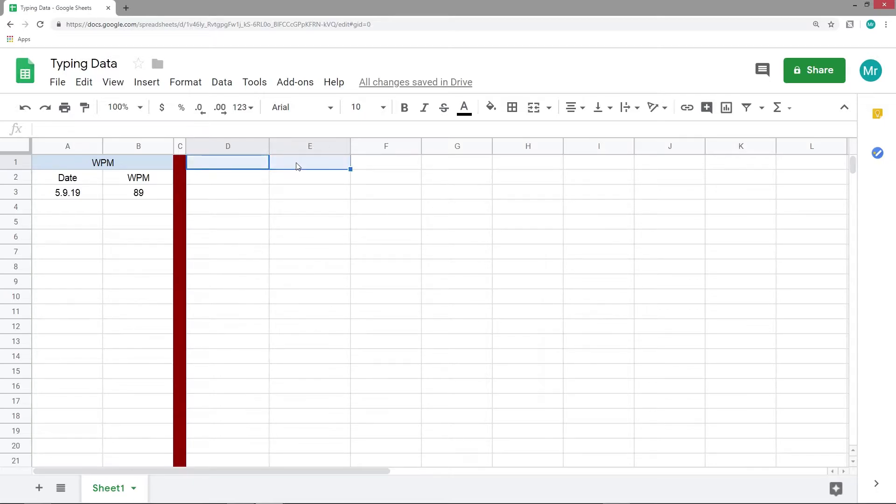
# Step: Merge D1:E1 and enter the title 'Nice Notes', restoring it after an accidental undo
pyautogui.click(533, 107)
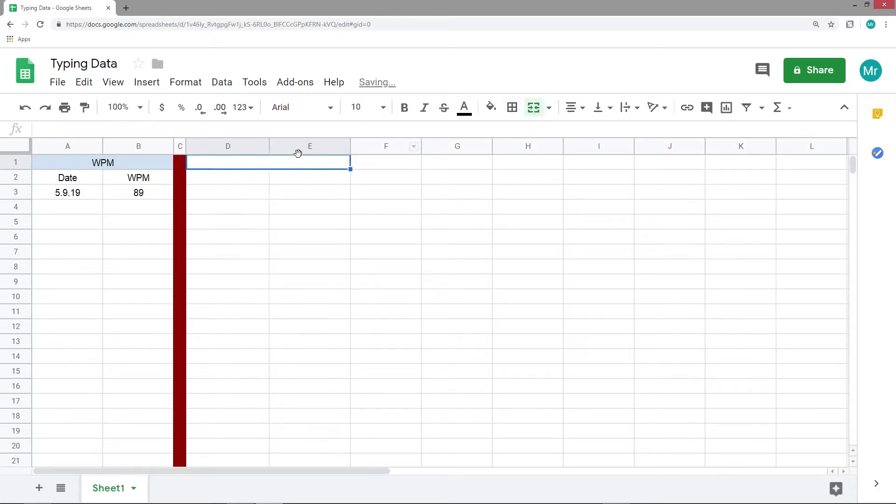
pyautogui.write('Nice Notes')
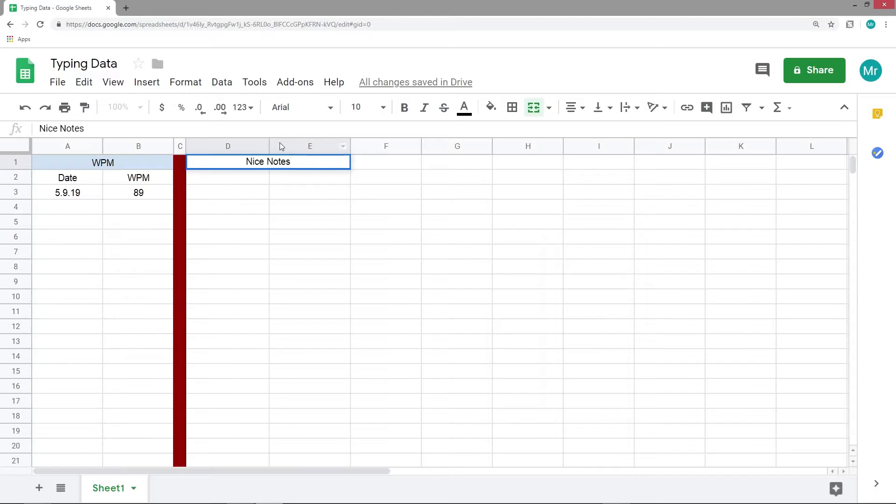
pyautogui.press('Return')
pyautogui.hotkey('ctrl', 'z')
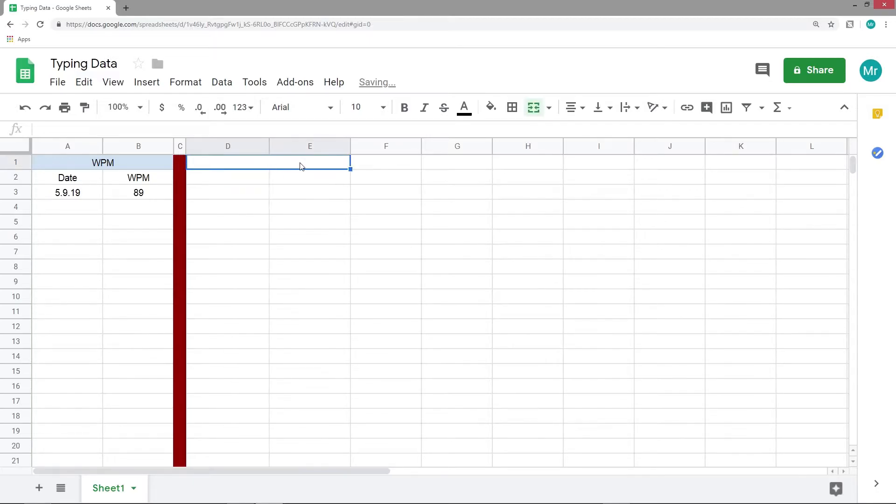
pyautogui.click(258, 181)
pyautogui.hotkey('ctrl', 'z')
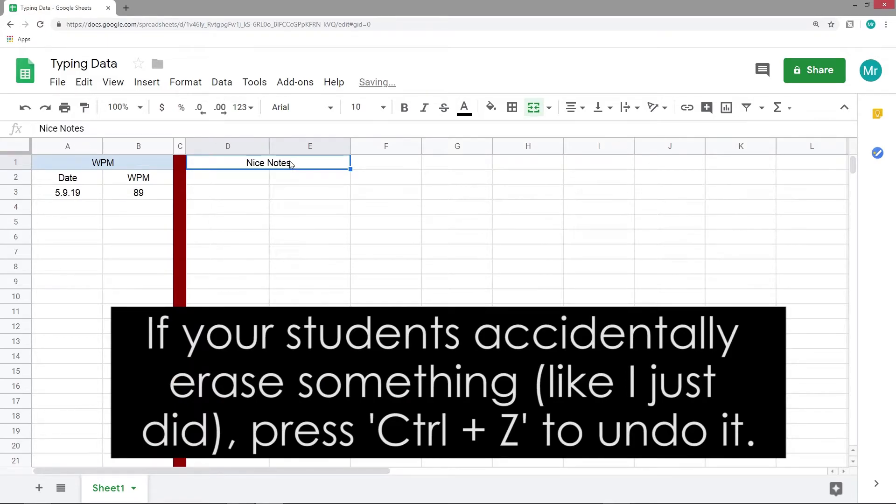
pyautogui.click(296, 182)
pyautogui.click(252, 178)
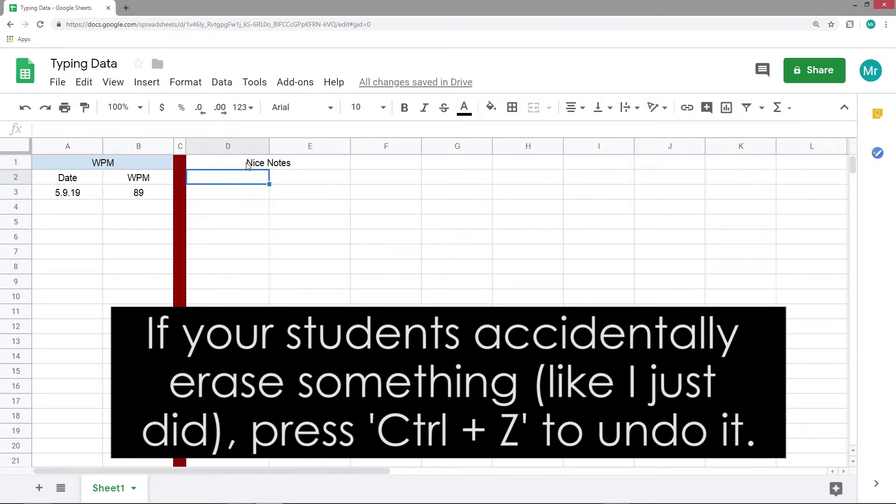
# Step: Centre-align the Nice Notes title and all of columns D and E
pyautogui.click(248, 164)
pyautogui.click(583, 115)
pyautogui.click(586, 128)
pyautogui.click(233, 147)
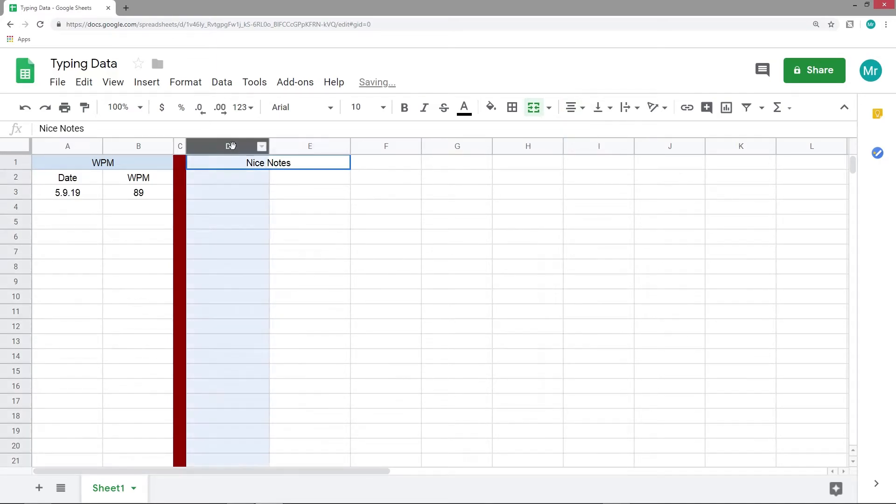
pyautogui.click(579, 109)
pyautogui.click(589, 129)
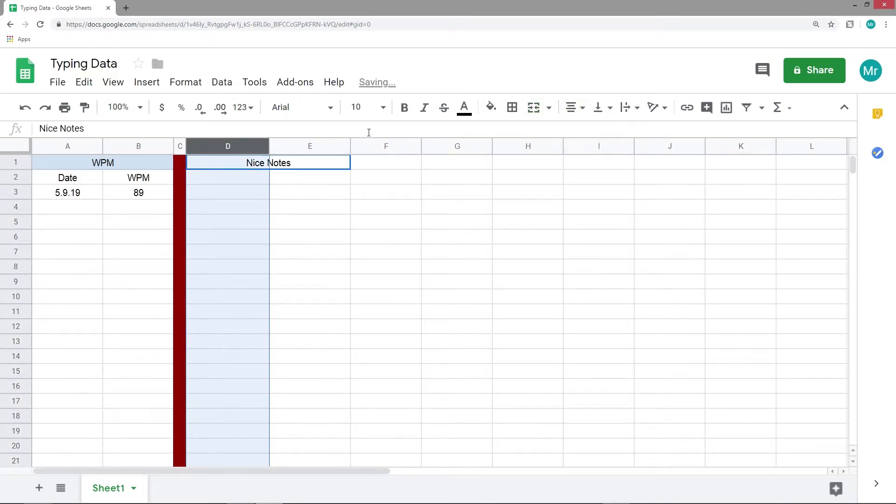
pyautogui.click(316, 147)
pyautogui.click(578, 107)
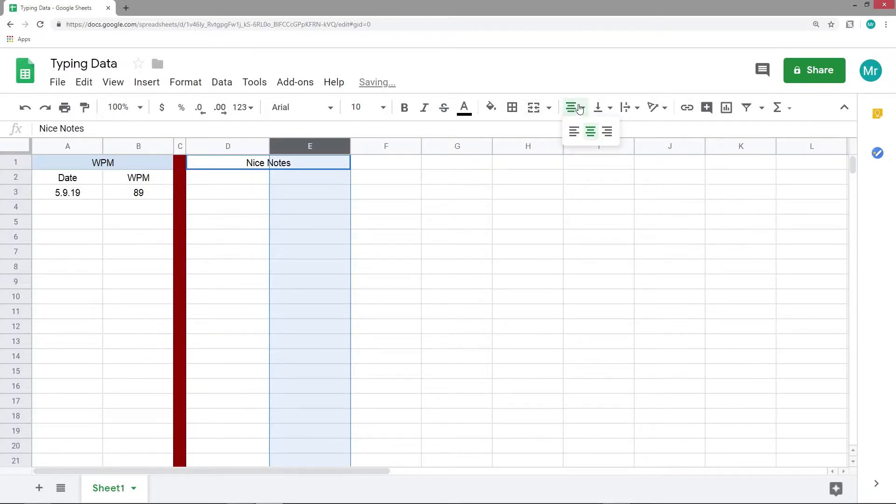
pyautogui.click(589, 130)
# Step: Add the headers 'Name' in D2 and 'Address' in E2, and widen column E
pyautogui.click(247, 178)
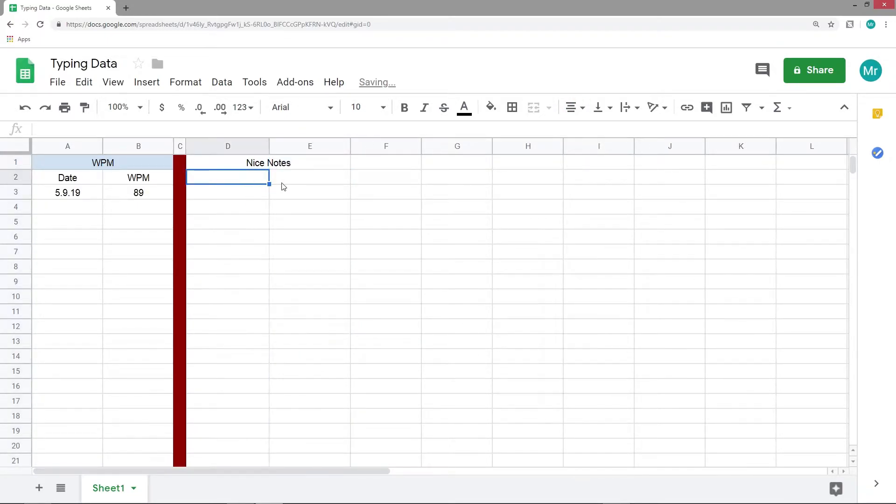
pyautogui.write('Name')
pyautogui.press('Tab')
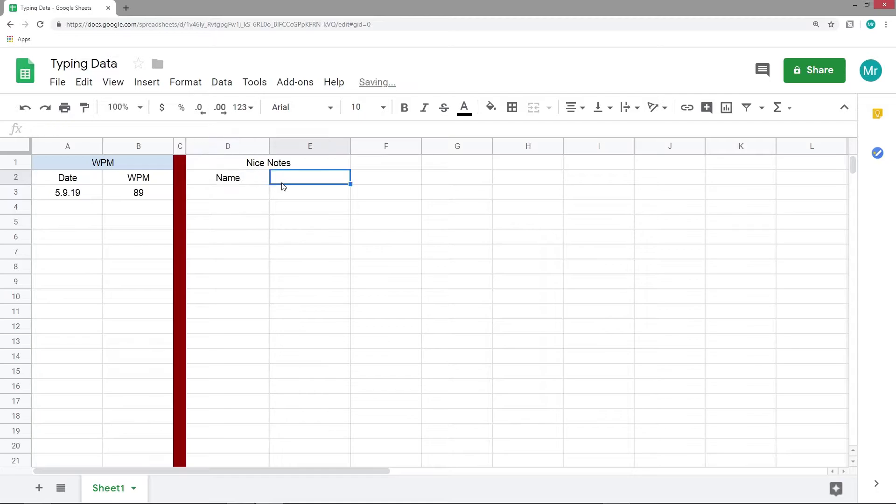
pyautogui.write('Address')
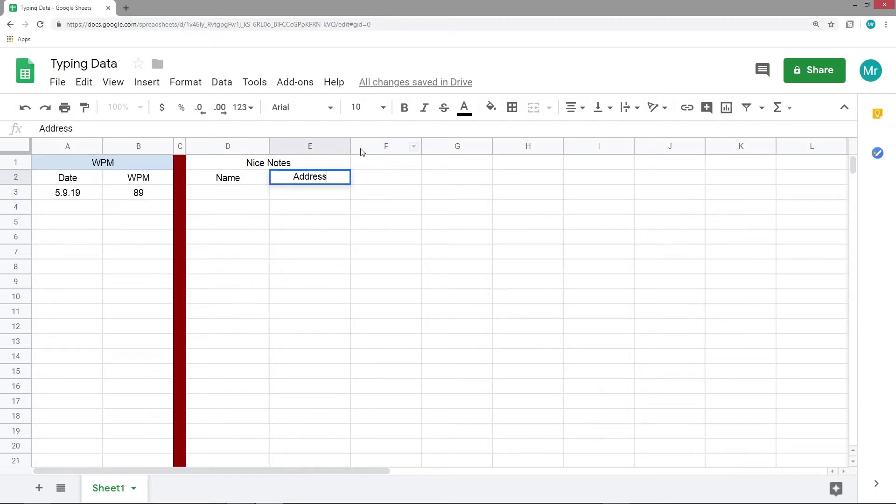
pyautogui.moveTo(350, 147); pyautogui.dragTo(445, 147)
# Step: Enter the friend's name in D3 and their e-mail address in E3
pyautogui.click(237, 199)
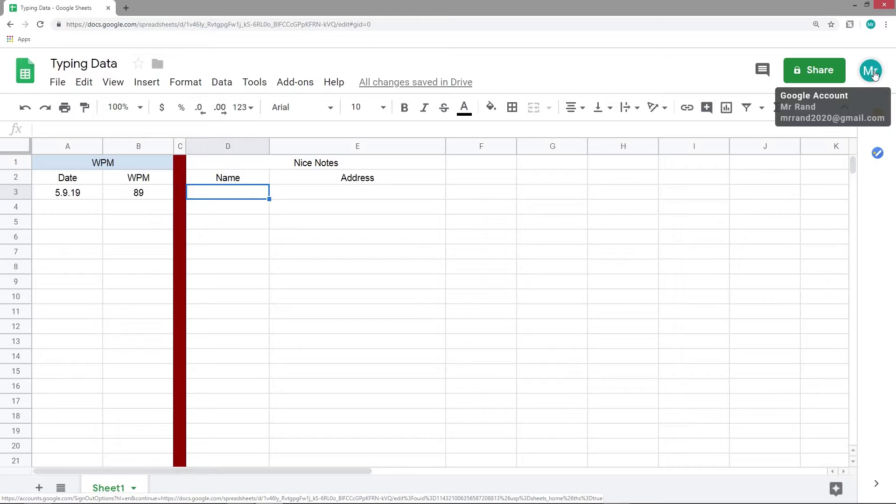
pyautogui.write('Billy')
pyautogui.press('Tab')
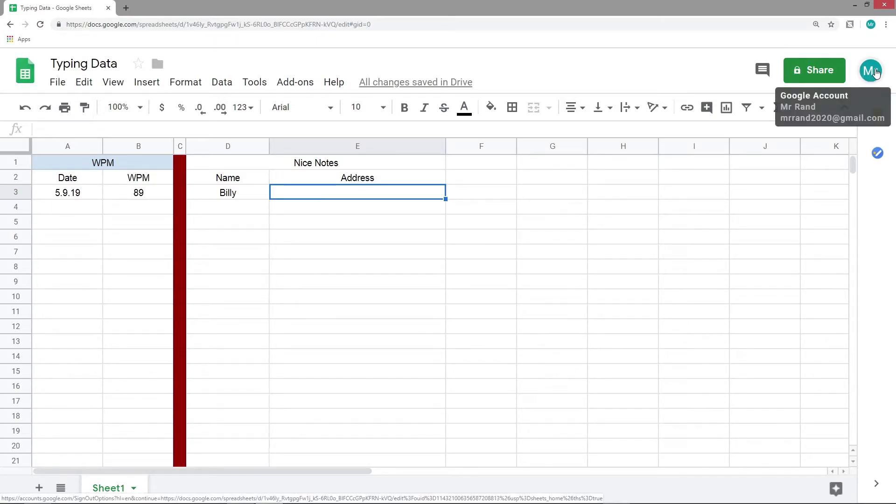
pyautogui.doubleClick(370, 194)
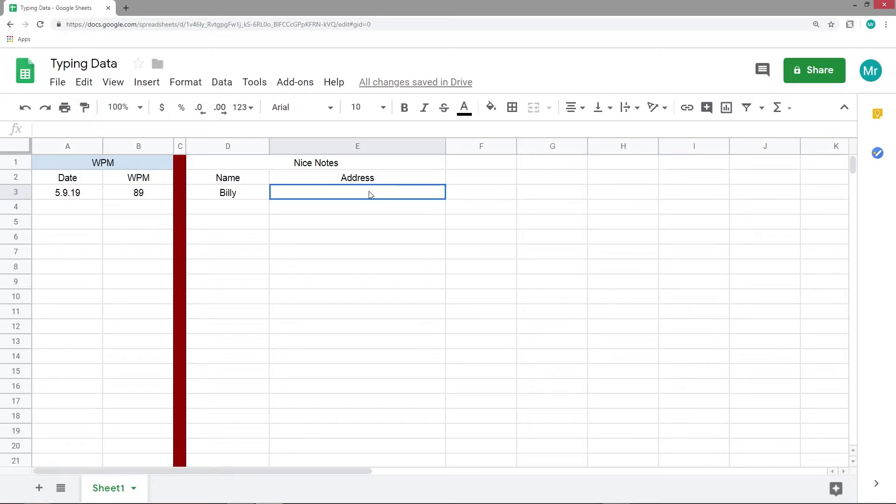
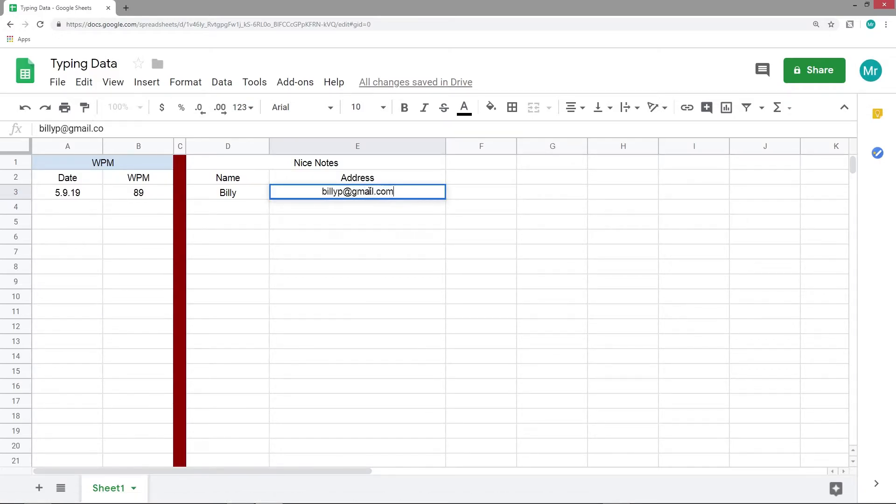
pyautogui.click(366, 208)
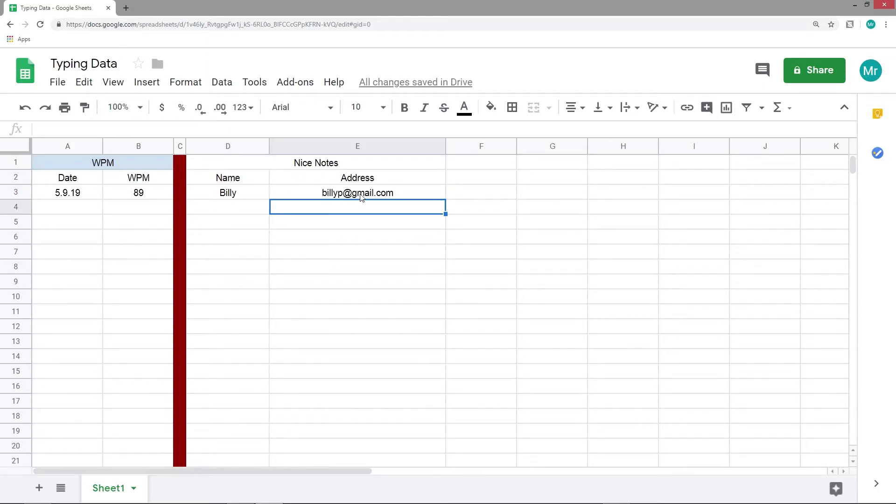
pyautogui.click(235, 196)
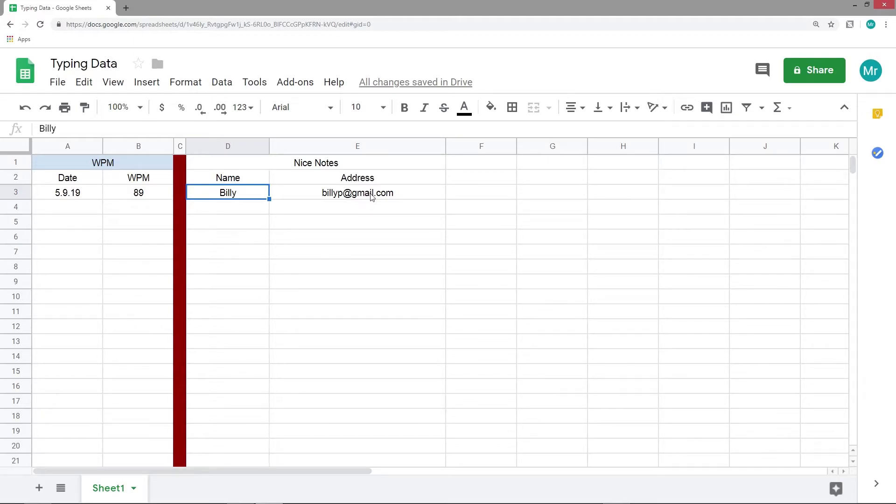
# Step: Open Gmail in a new browser tab and start composing a new message
pyautogui.click(126, 8)
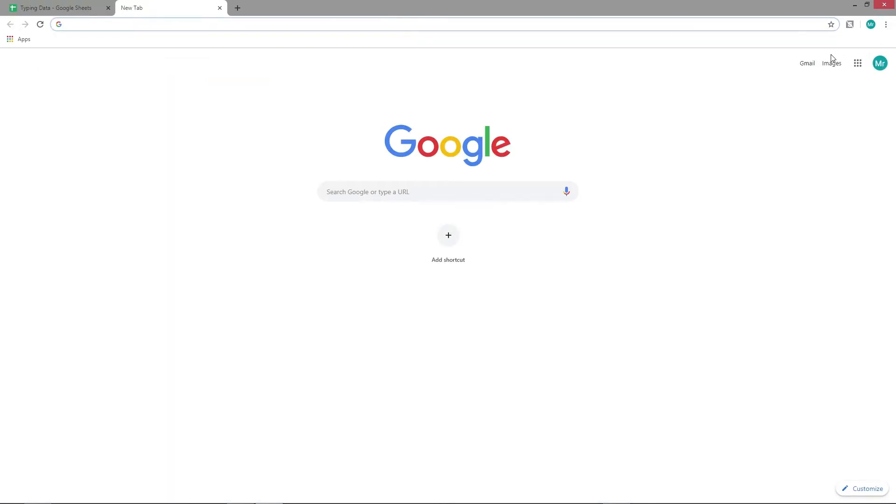
pyautogui.click(858, 64)
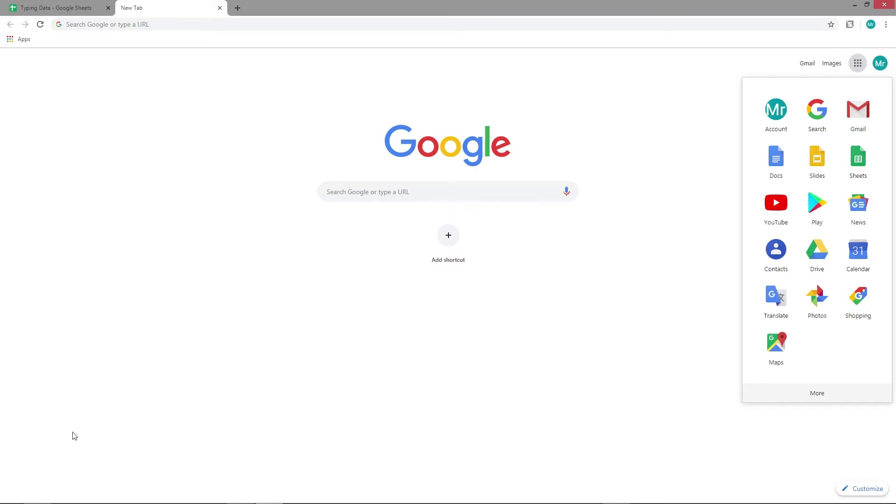
pyautogui.click(864, 114)
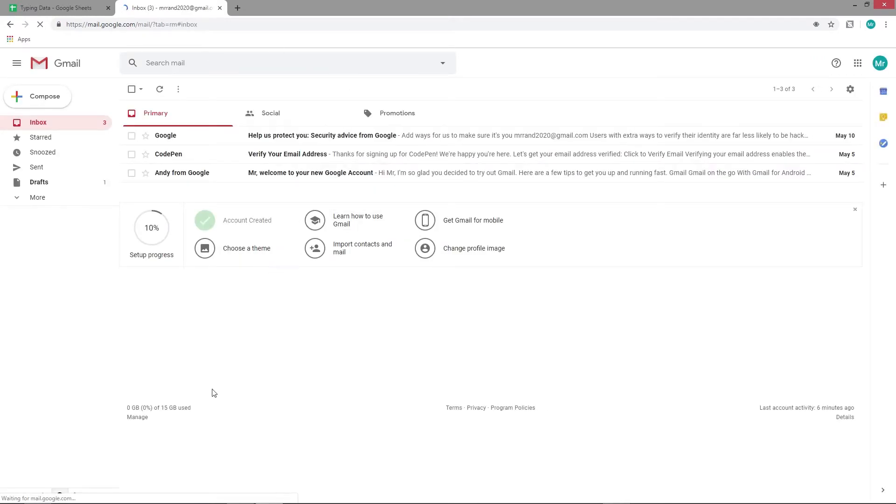
pyautogui.click(45, 97)
# Step: Copy the friend's e-mail address from cell E3 into the Gmail draft
pyautogui.click(70, 8)
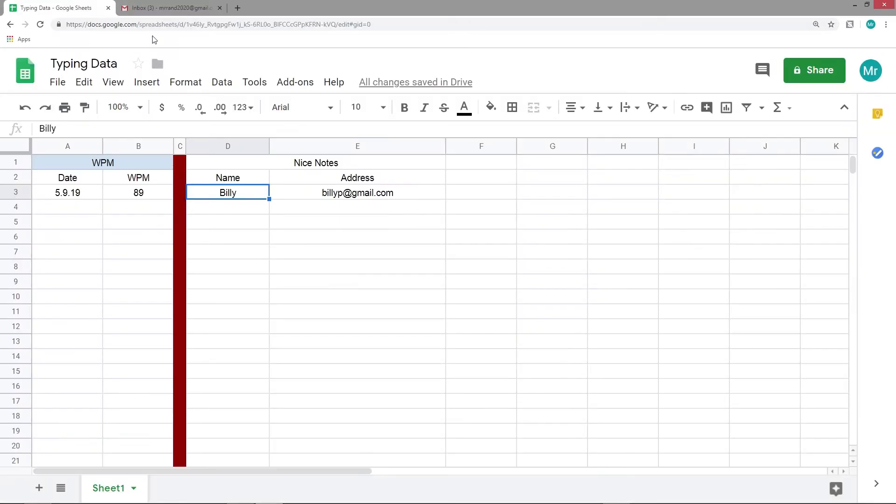
pyautogui.click(325, 190)
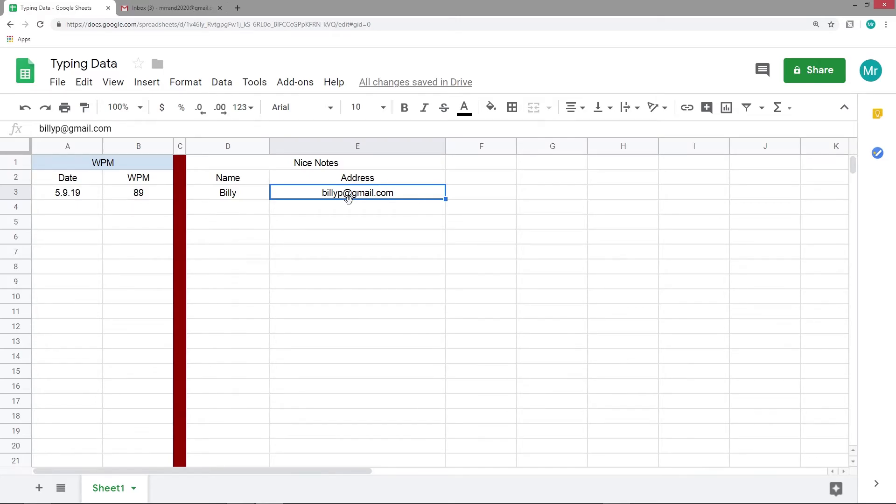
pyautogui.click(189, 9)
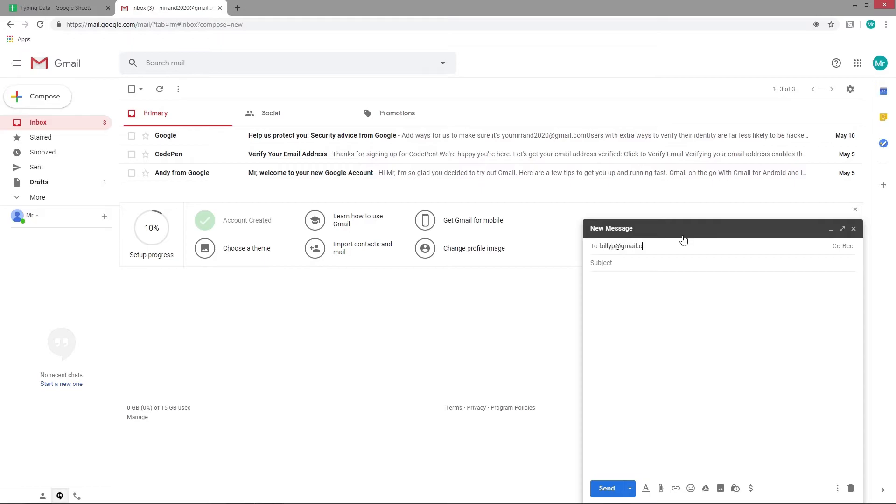
# Step: Give the draft the subject 'Nice Note', then return to the spreadsheet
pyautogui.click(658, 262)
pyautogui.write('Nice Note')
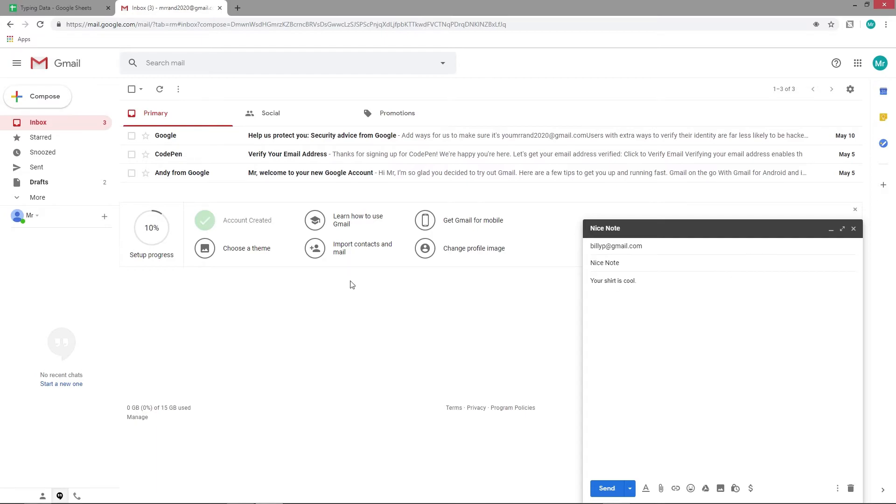
pyautogui.click(63, 8)
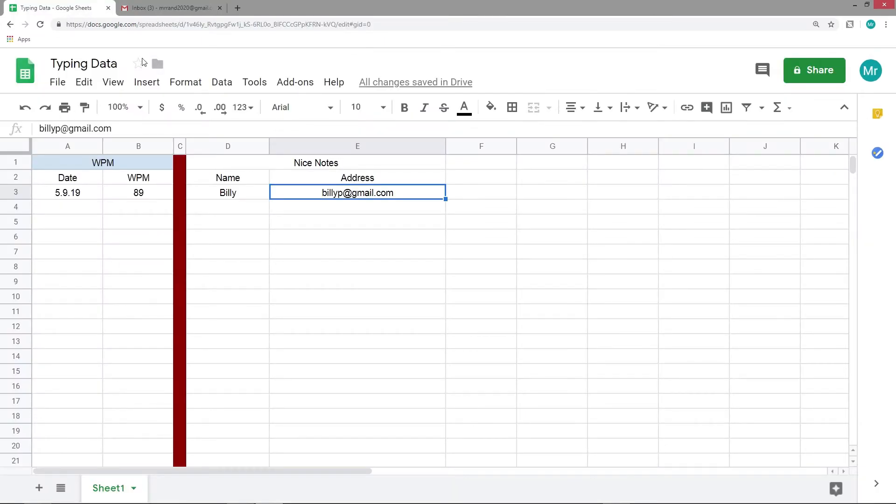
pyautogui.click(318, 210)
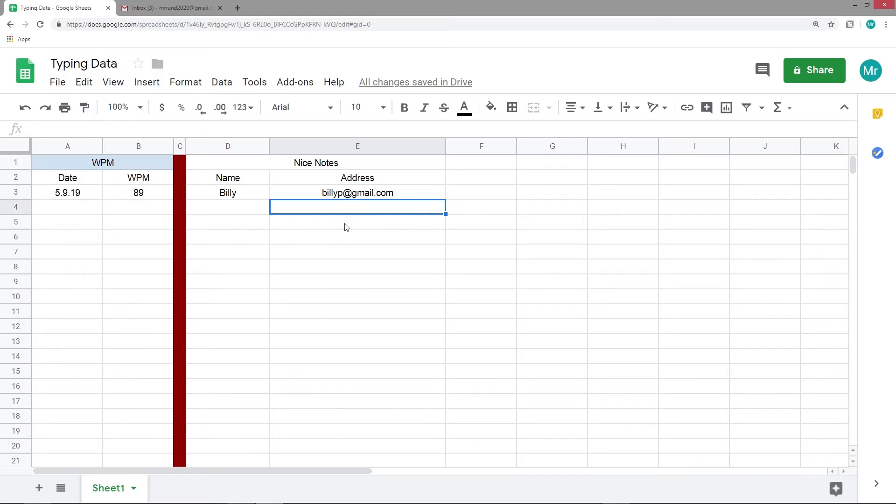
pyautogui.click(158, 8)
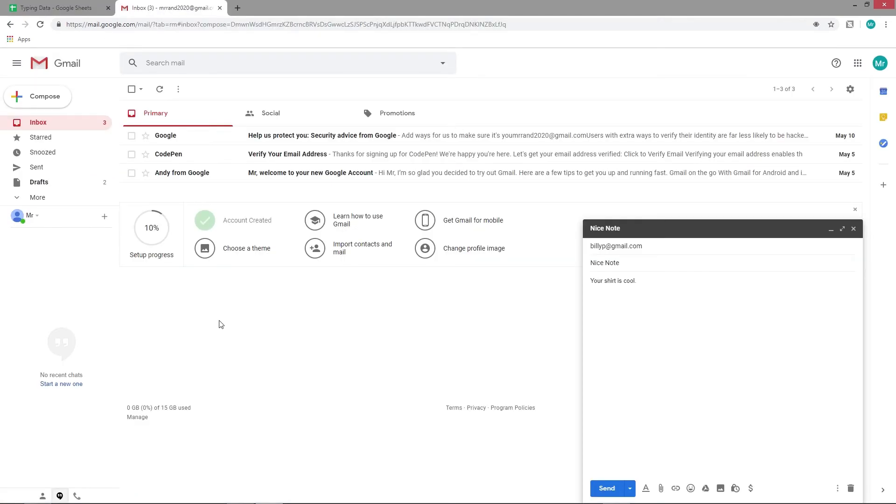
pyautogui.click(61, 10)
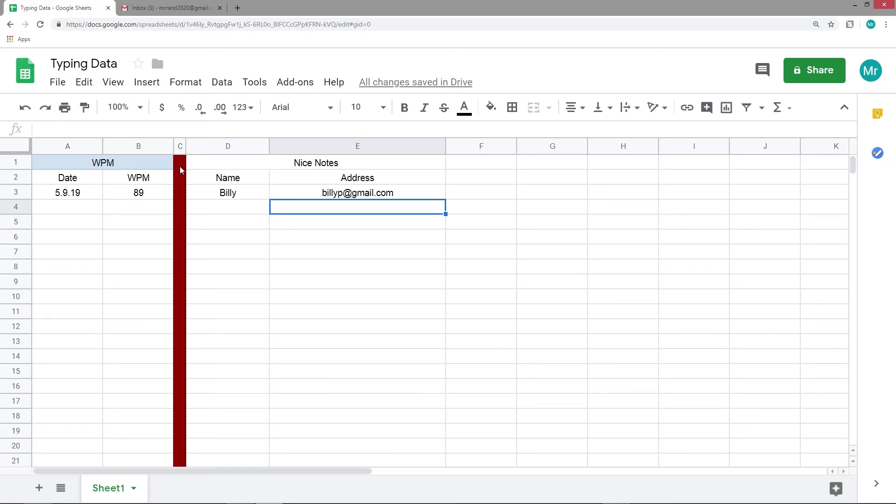
# Step: Switch between the Sheets and Gmail tabs to bring up the blank New Message window
pyautogui.click(174, 7)
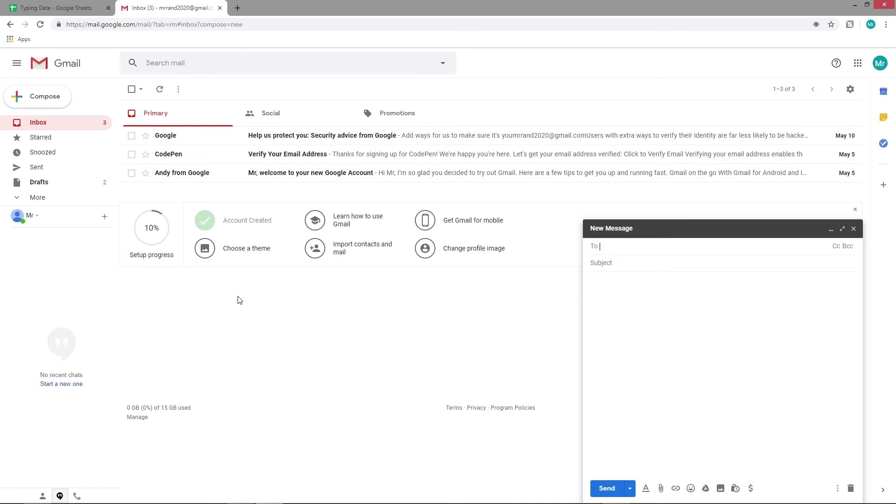
pyautogui.click(65, 8)
pyautogui.click(164, 13)
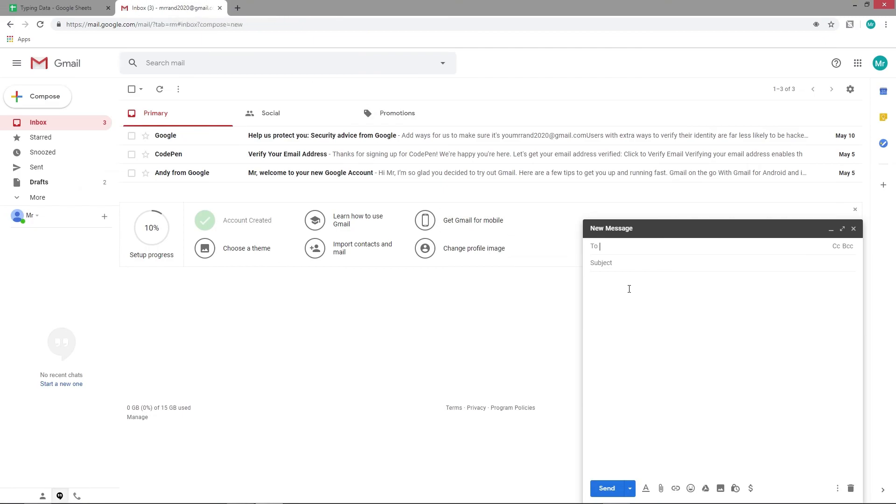